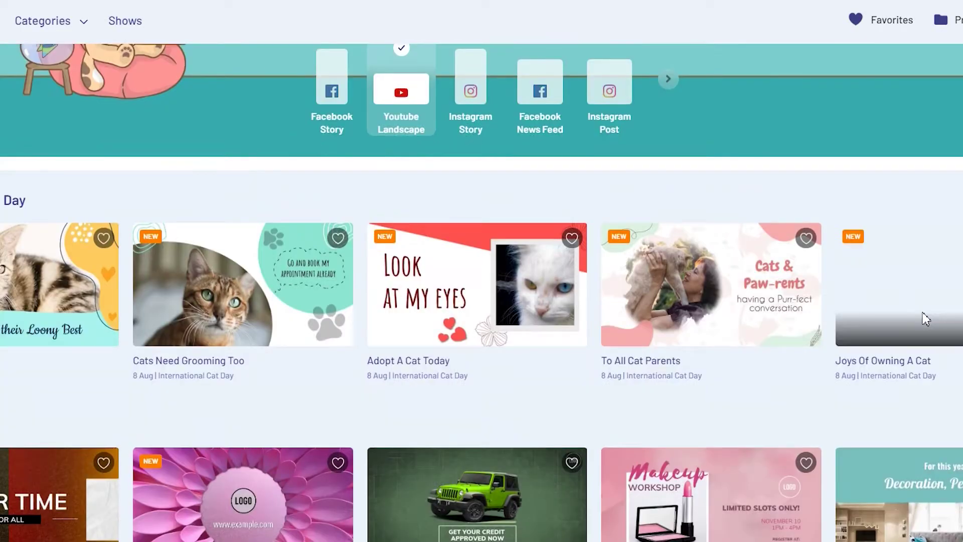
scroll(905, 321, "left", 2)
scroll(905, 332, "up", 1)
scroll(717, 245, "up", 4)
scroll(626, 271, "down", 5)
scroll(536, 293, "up", 5)
scroll(534, 298, "down", 3)
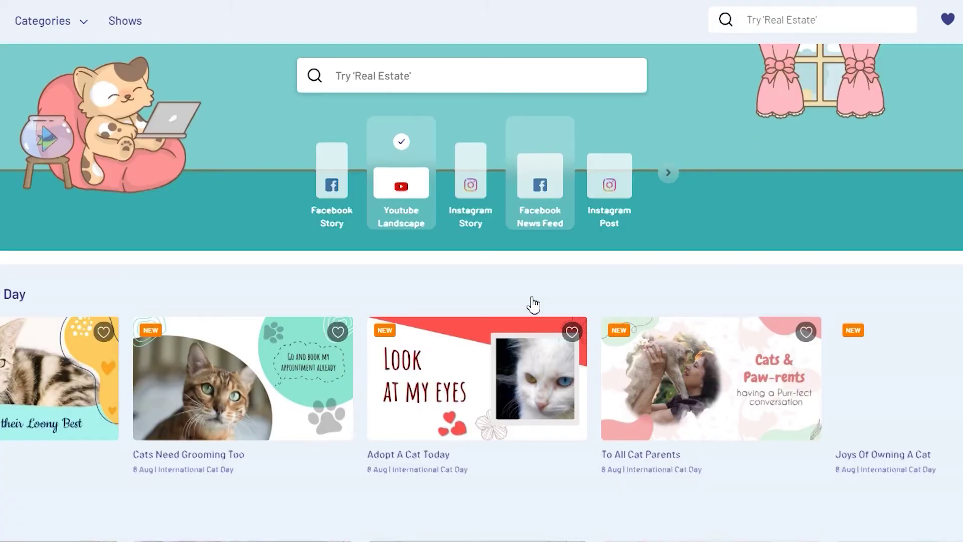
scroll(281, 381, "right", 3)
scroll(243, 423, "left", 2)
scroll(257, 422, "right", 2)
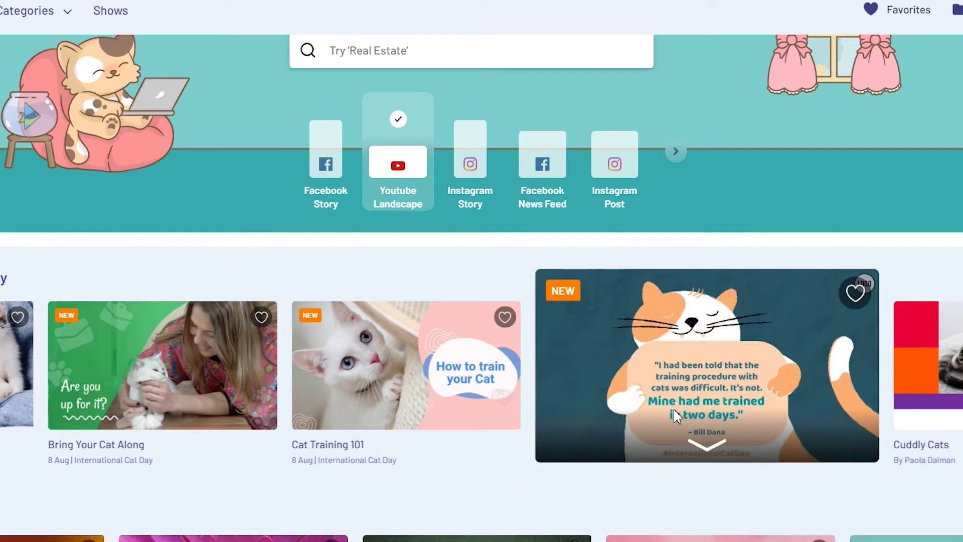
scroll(446, 401, "up", 1)
scroll(447, 402, "up", 3)
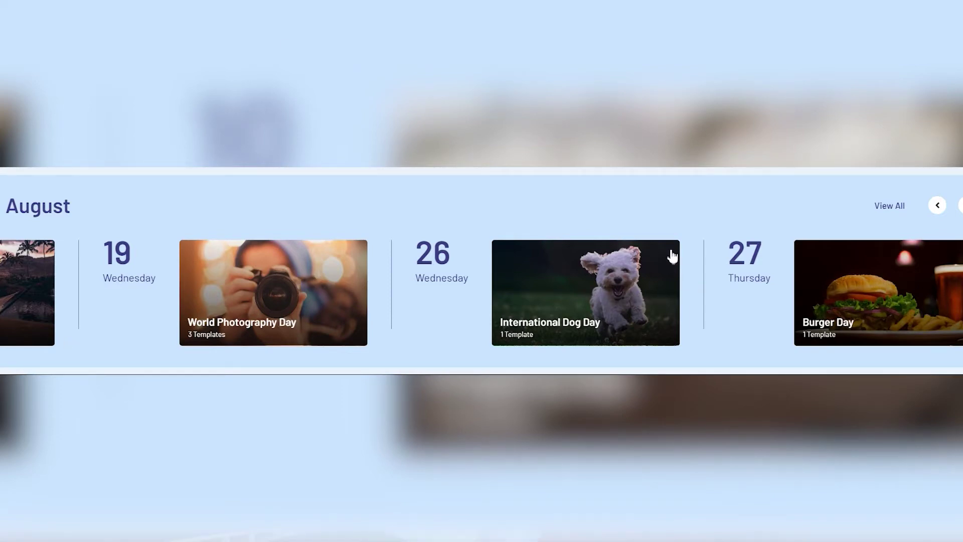
Step: Page back the August events carousel and scroll to headline templates like Vanilla, Corporate and Swift
left_click(959, 206)
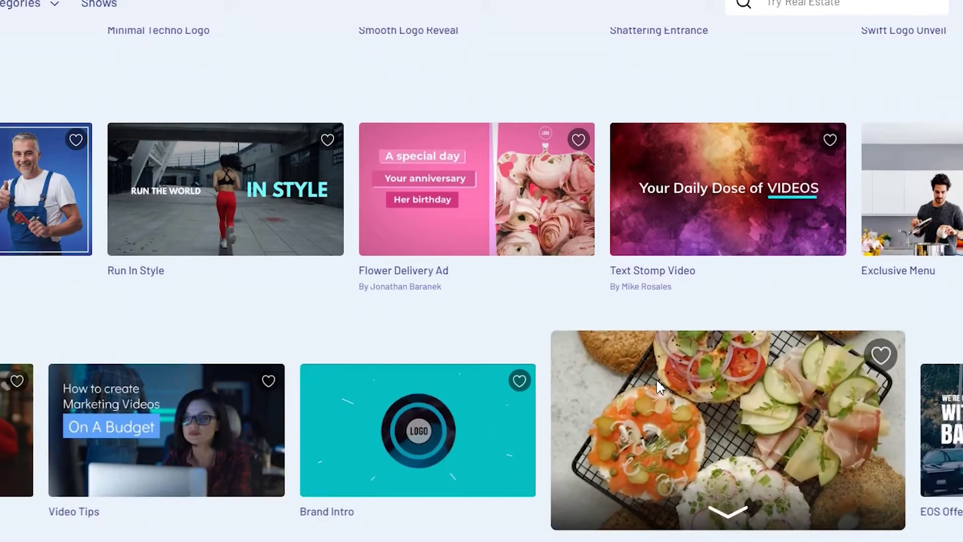
scroll(656, 378, "down", 5)
scroll(656, 378, "down", 10)
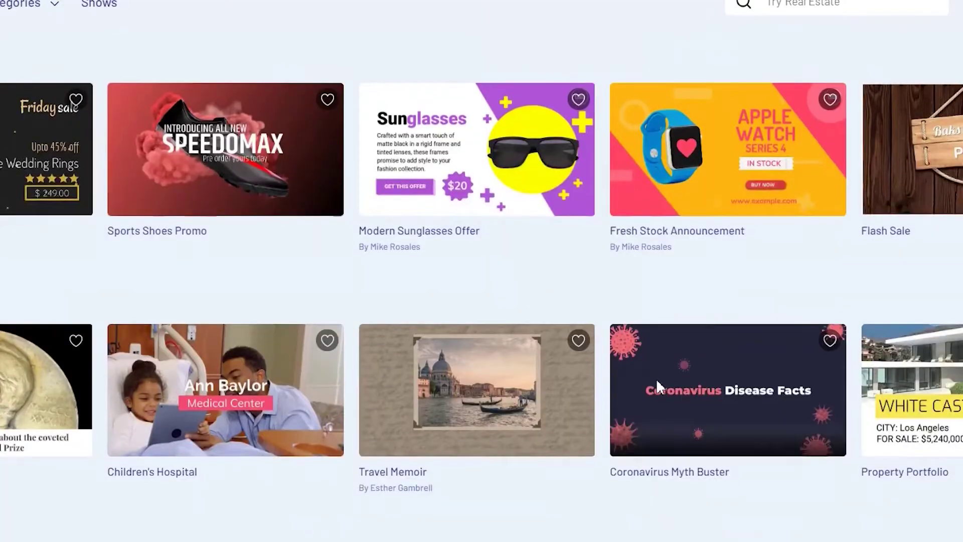
scroll(660, 387, "up", 5)
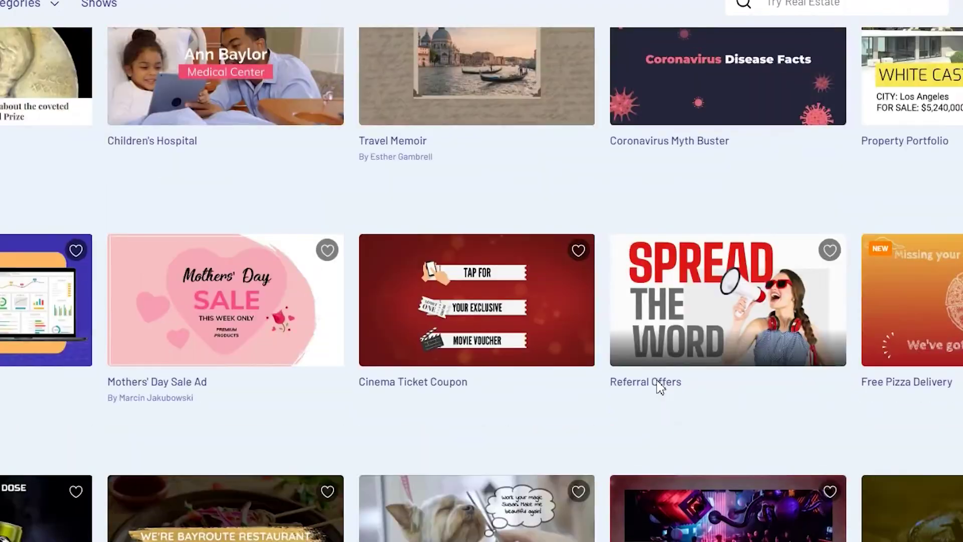
scroll(660, 387, "down", 15)
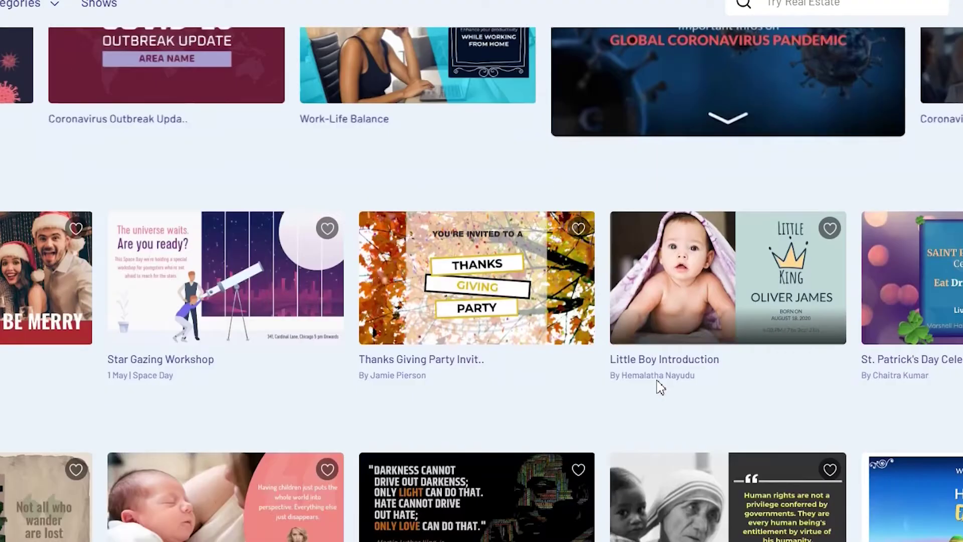
scroll(660, 387, "down", 8)
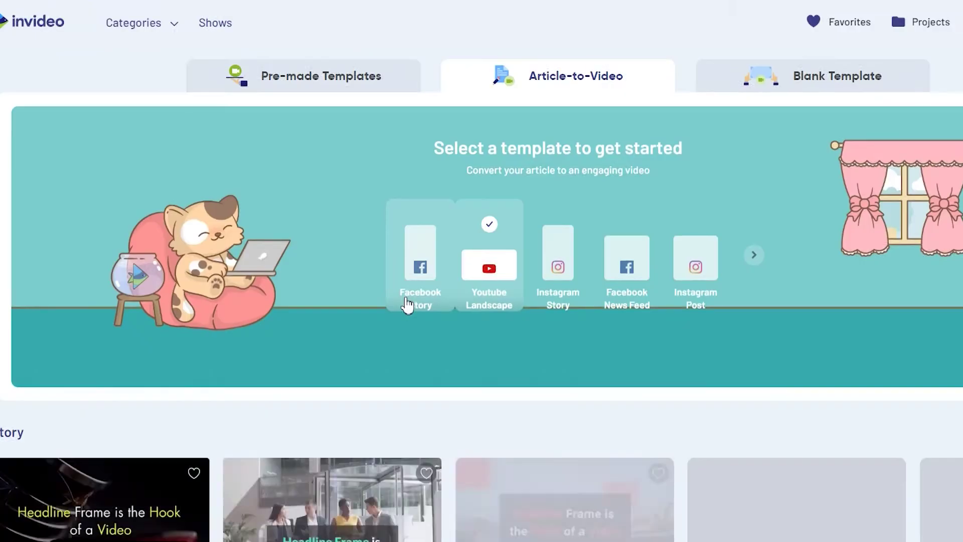
scroll(445, 378, "down", 8)
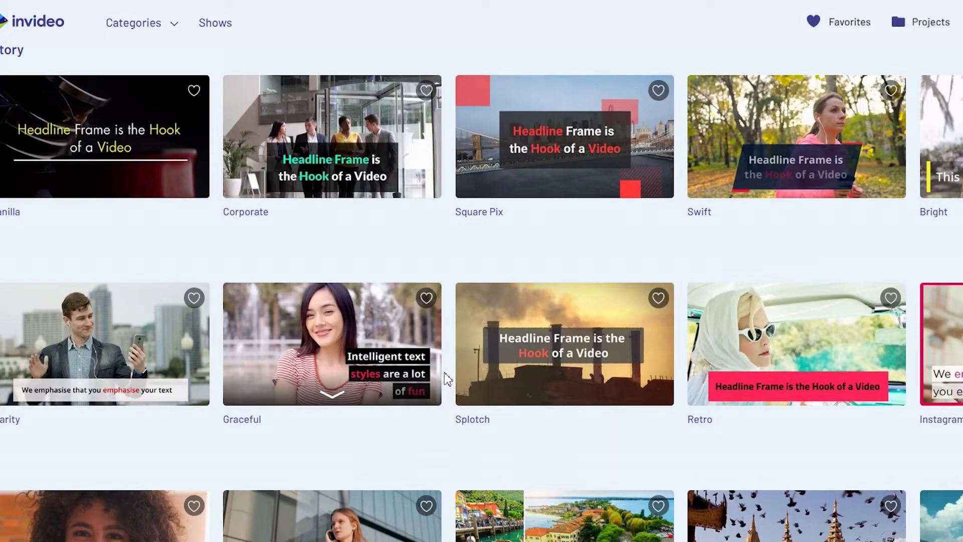
scroll(442, 371, "up", 8)
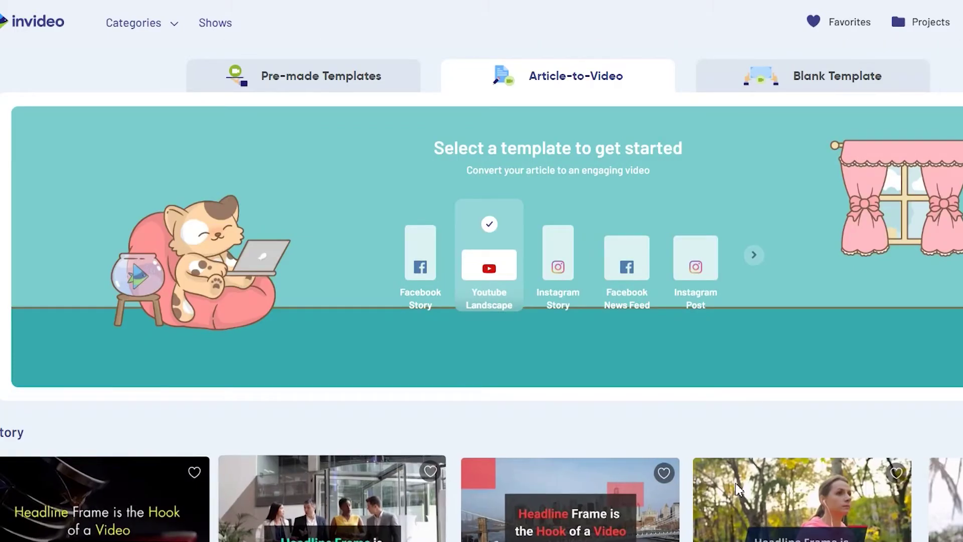
scroll(735, 486, "down", 7)
scroll(735, 481, "down", 7)
scroll(735, 477, "down", 1)
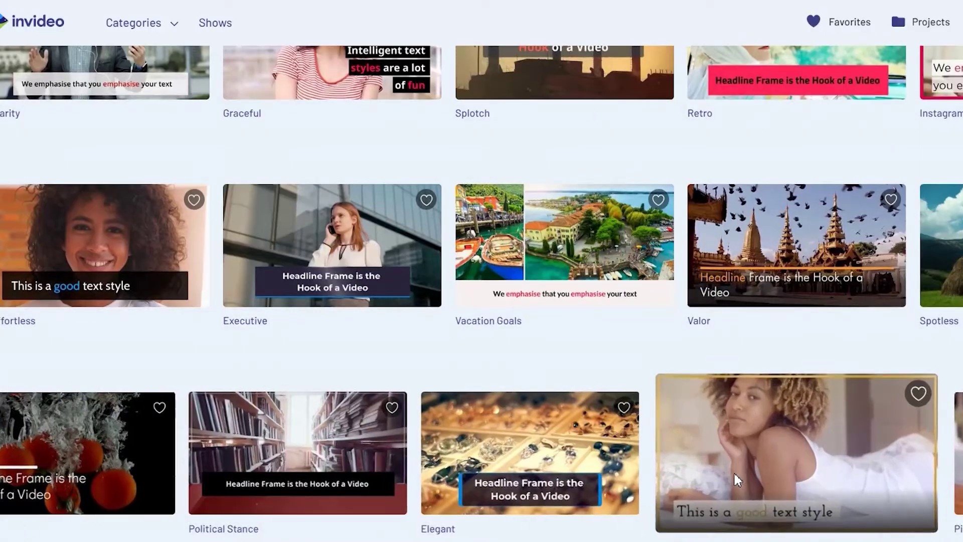
scroll(736, 478, "down", 5)
scroll(735, 477, "down", 2)
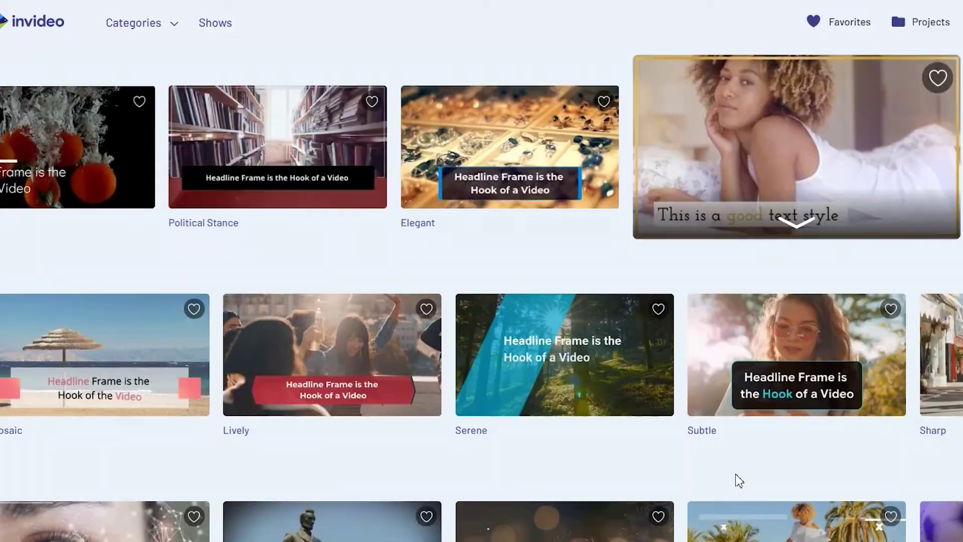
scroll(736, 477, "up", 20)
scroll(737, 479, "down", 3)
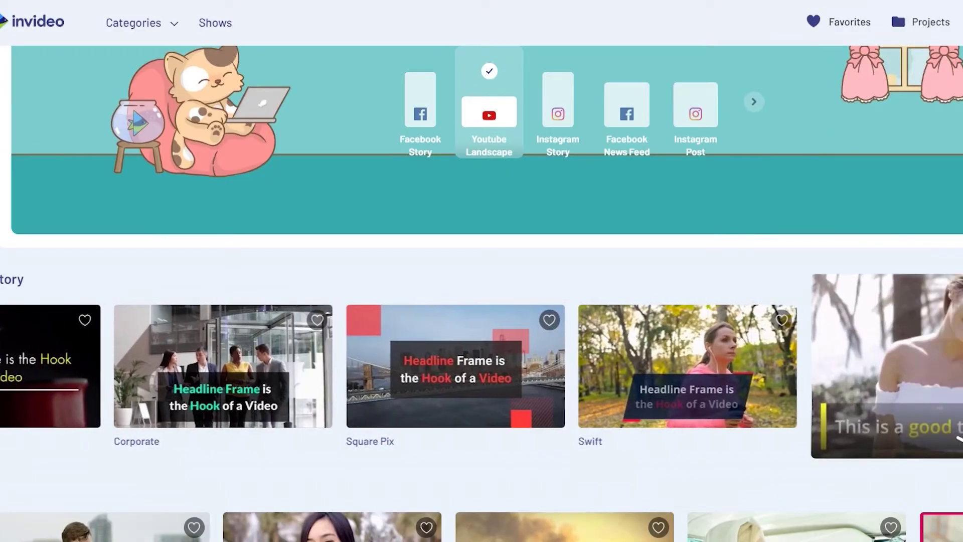
scroll(565, 395, "up", 3)
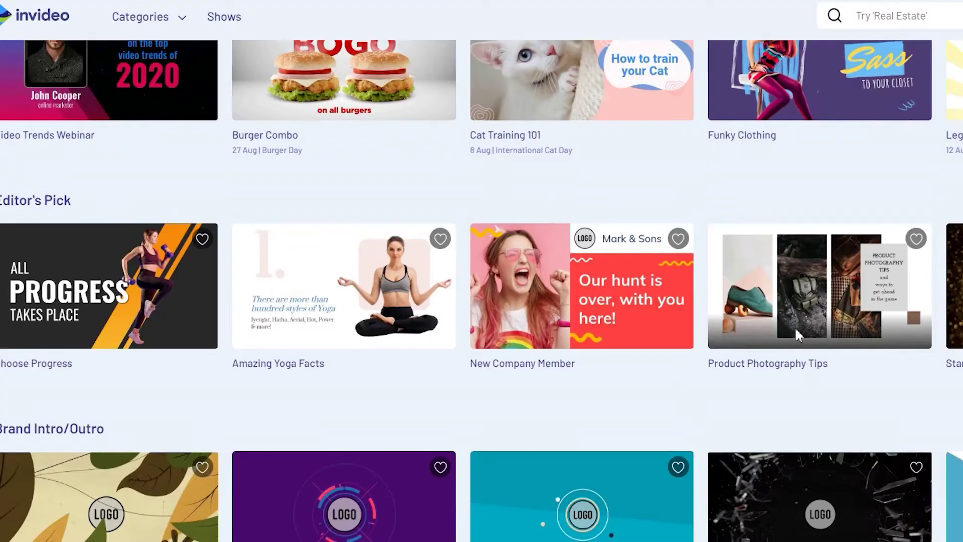
Step: Scroll down to the pricing plans comparing Business and Unlimited
scroll(797, 335, "down", 4)
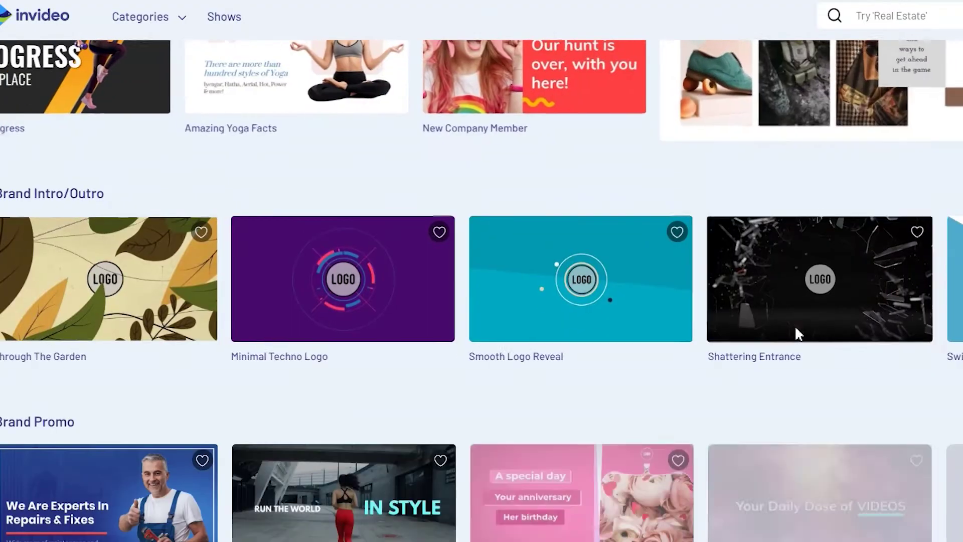
mouse_move(794, 324)
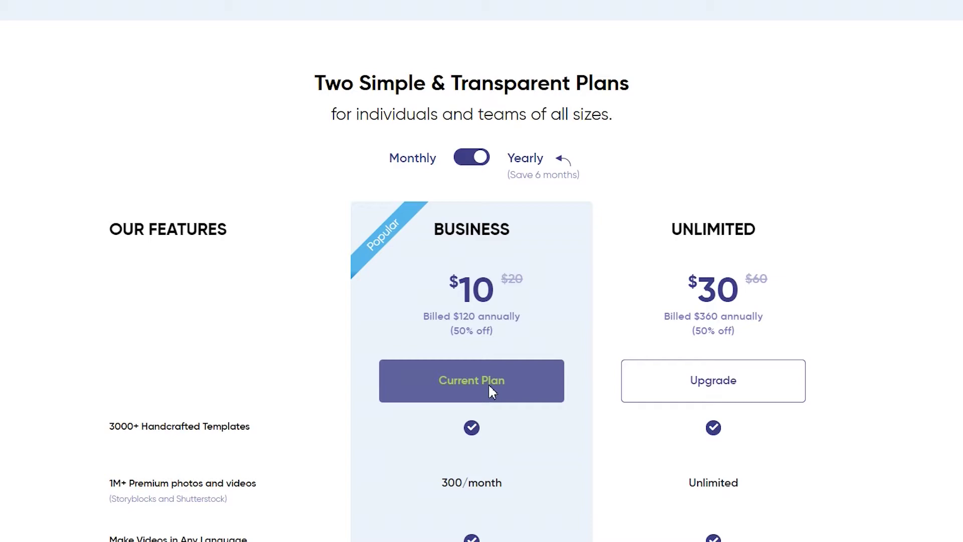
scroll(341, 395, "down", 3)
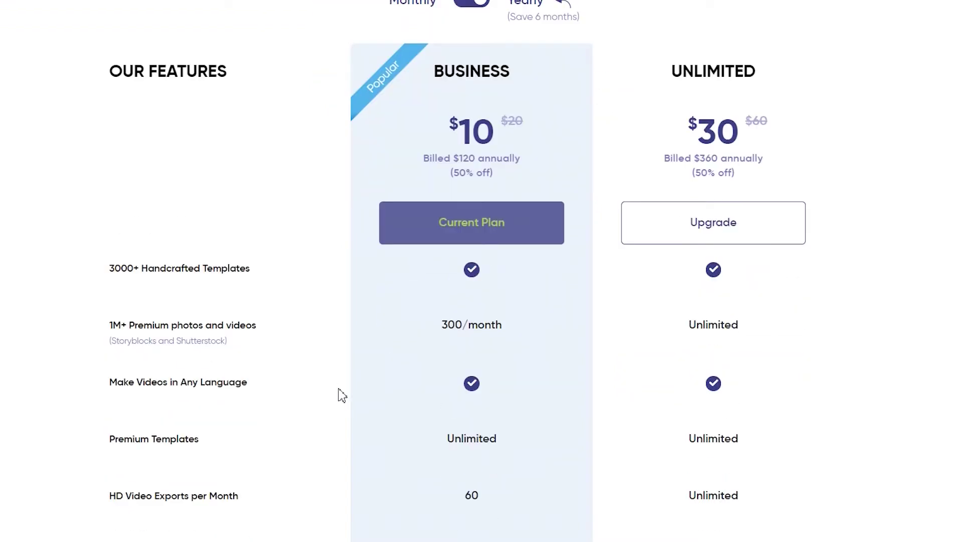
scroll(341, 395, "up", 2)
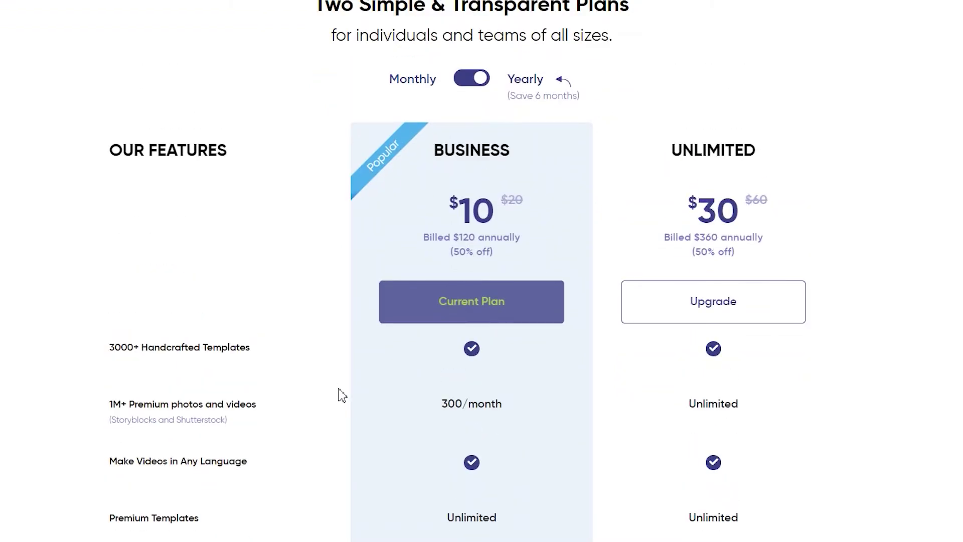
scroll(341, 394, "down", 5)
scroll(341, 394, "down", 3)
scroll(341, 395, "up", 3)
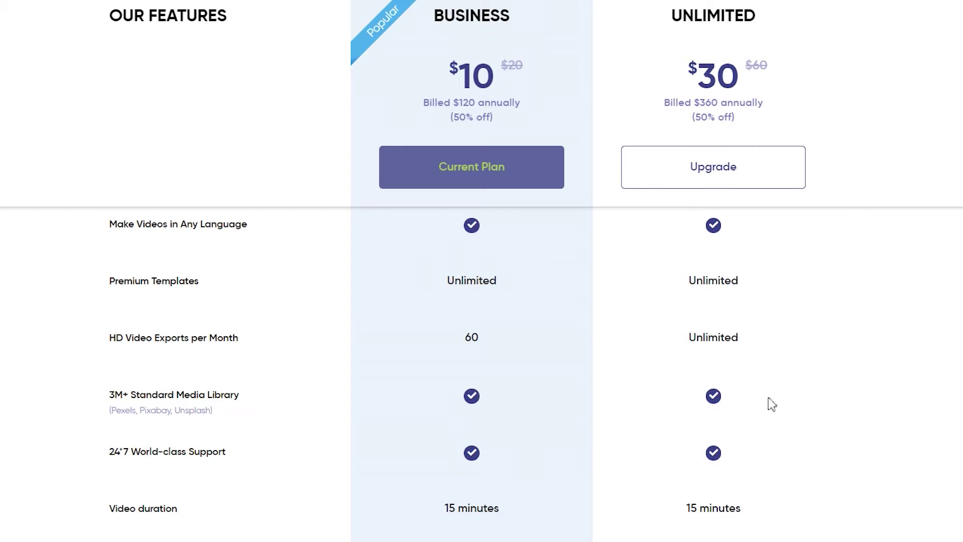
scroll(774, 399, "down", 3)
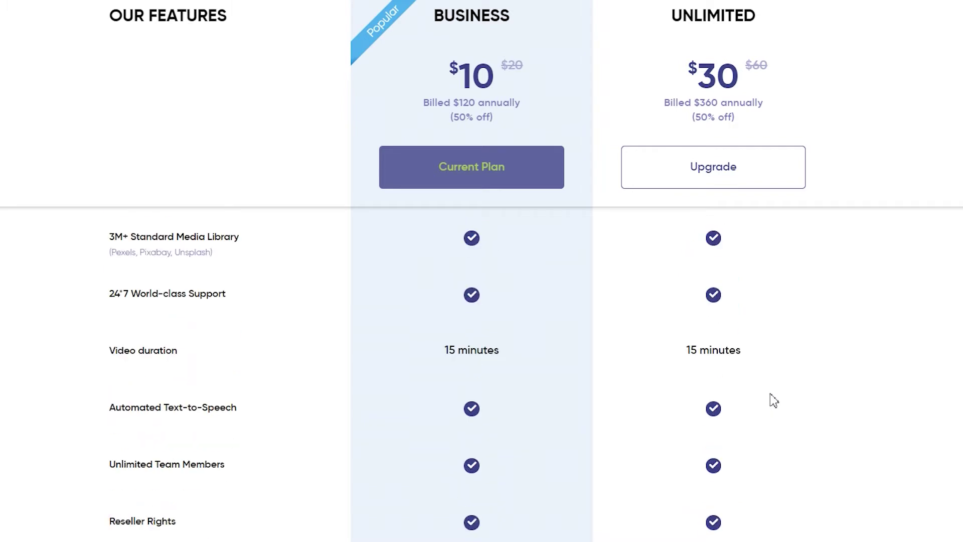
scroll(774, 399, "down", 3)
scroll(774, 399, "up", 3)
scroll(774, 400, "down", 5)
scroll(774, 399, "up", 5)
scroll(773, 400, "up", 5)
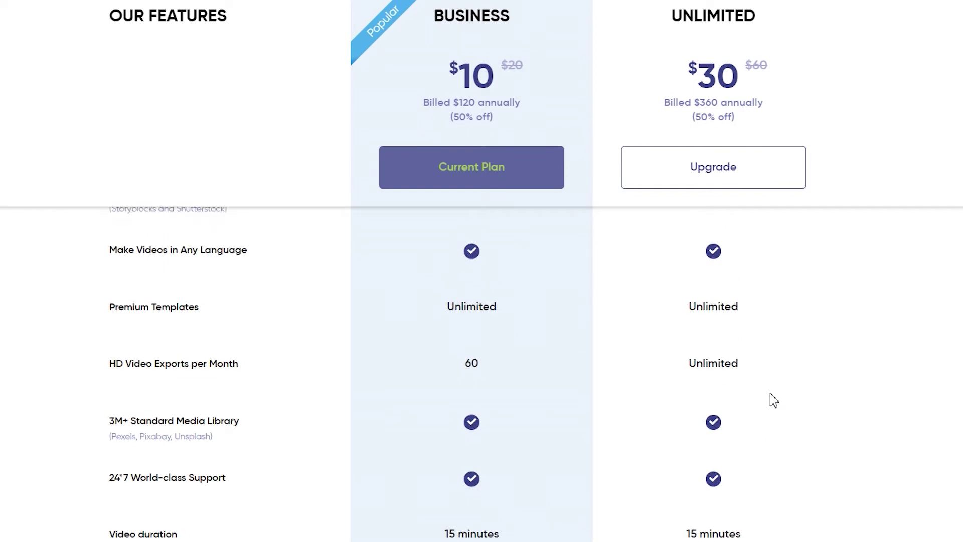
scroll(774, 400, "down", 3)
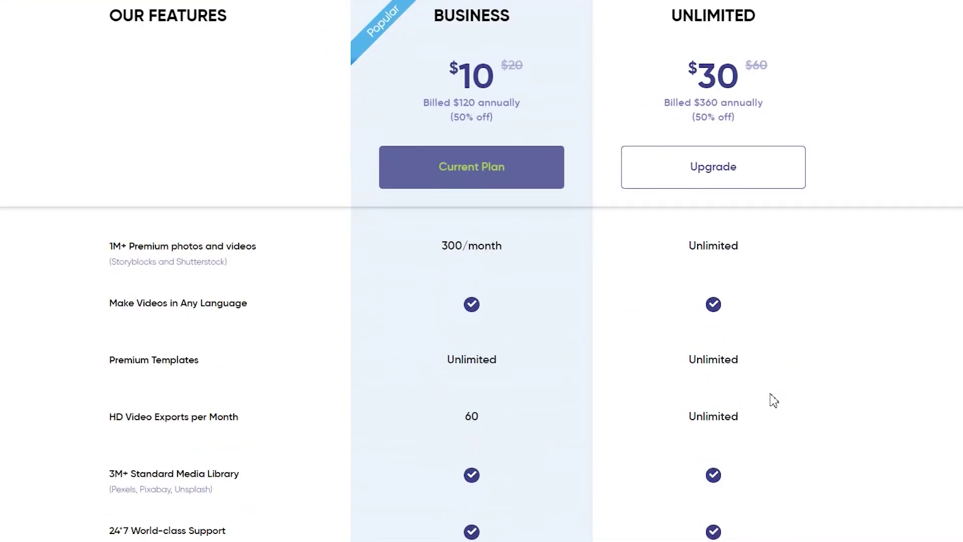
scroll(774, 400, "up", 1)
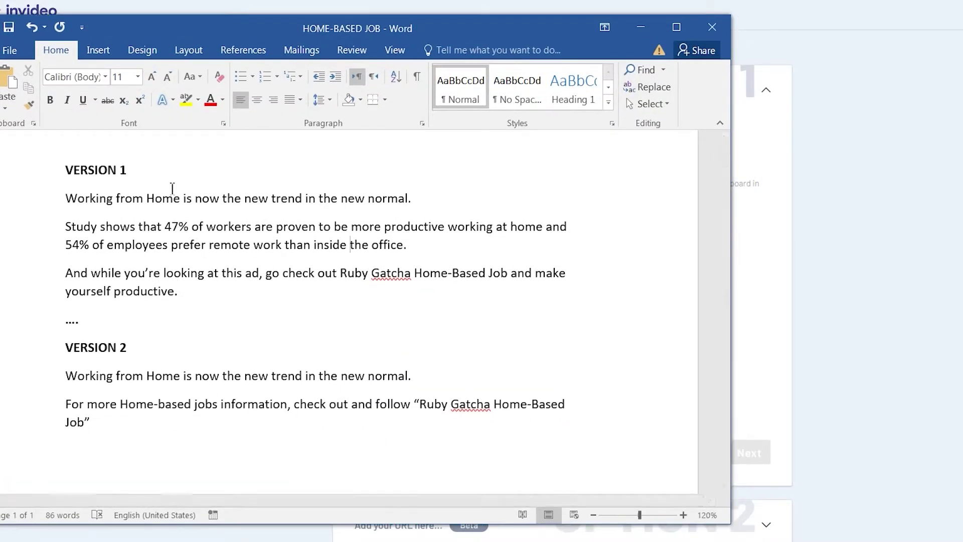
Step: Paste Version 1's opening 'Working from Home' line from Word as the InVideo headline
left_click_drag(421, 202, 64, 196)
key("ctrl+c")
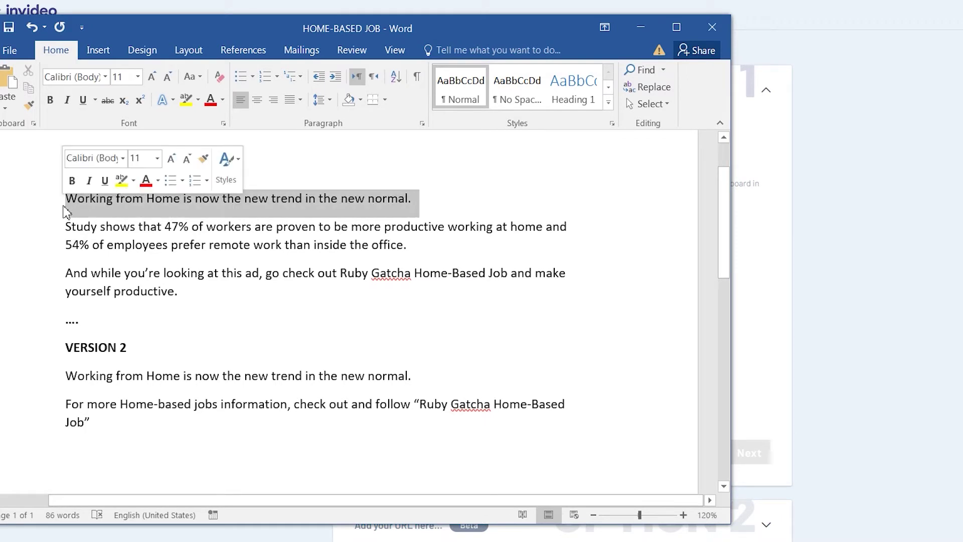
left_click(643, 23)
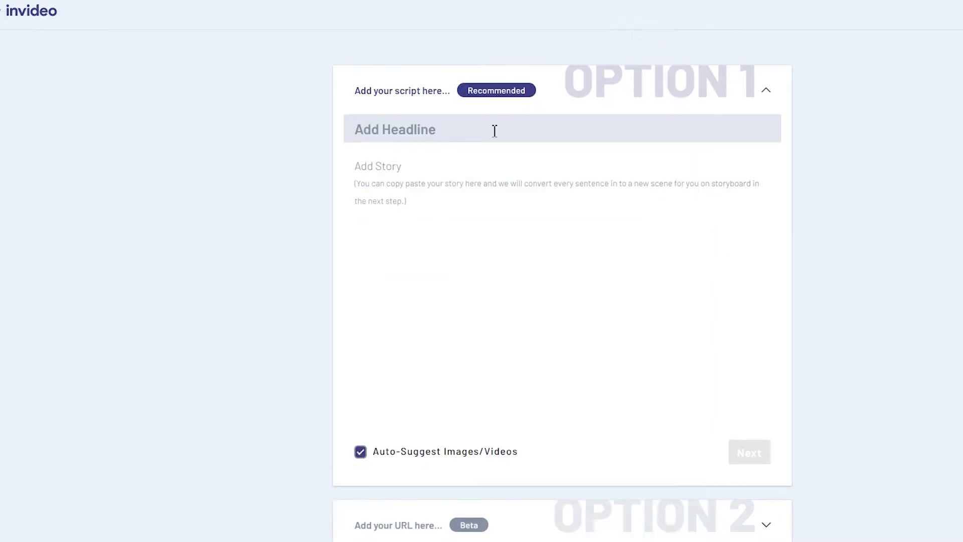
left_click(495, 131)
key("ctrl+v")
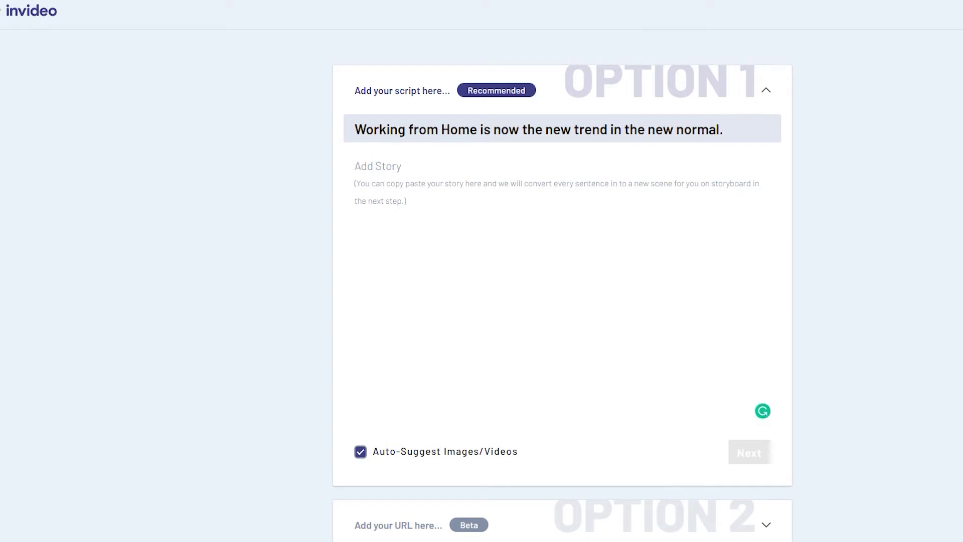
Step: Paste the 'Study shows' and 'And while' paragraphs from Word as the story
left_click(701, 494)
left_click(214, 275)
left_click_drag(232, 307, 65, 226)
key("ctrl+c")
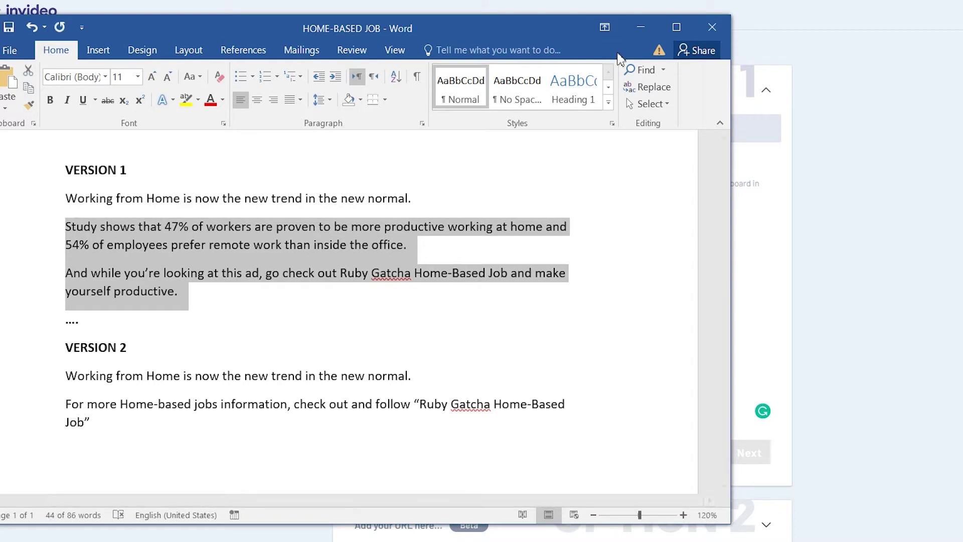
left_click(641, 28)
key("ctrl+v")
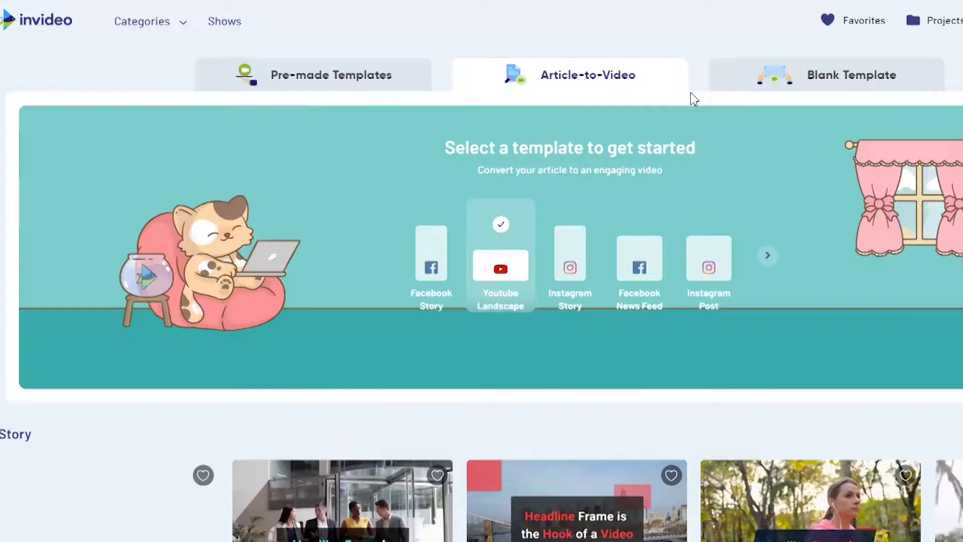
Step: Preview the Executive template and create a Wide (16:9) project from it
scroll(694, 97, "down", 8)
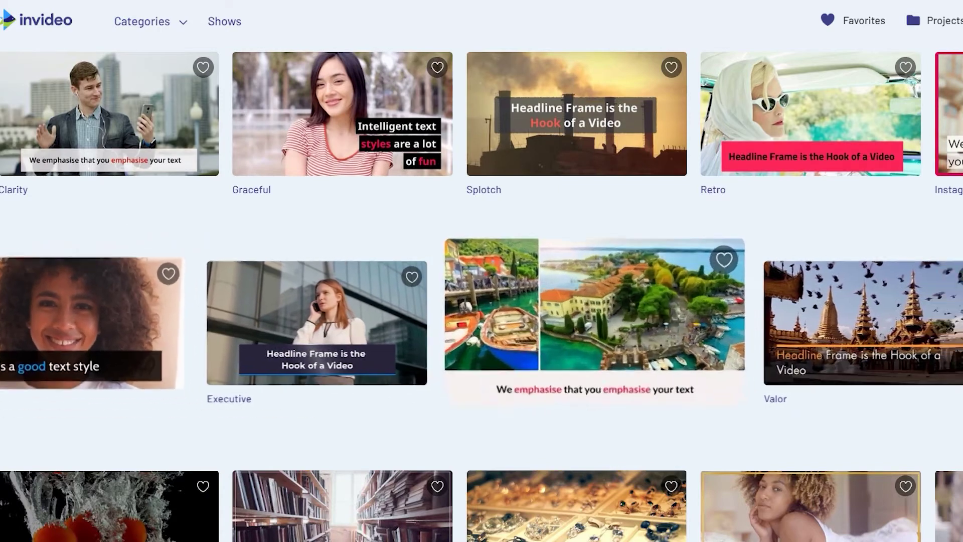
scroll(81, 379, "up", 2)
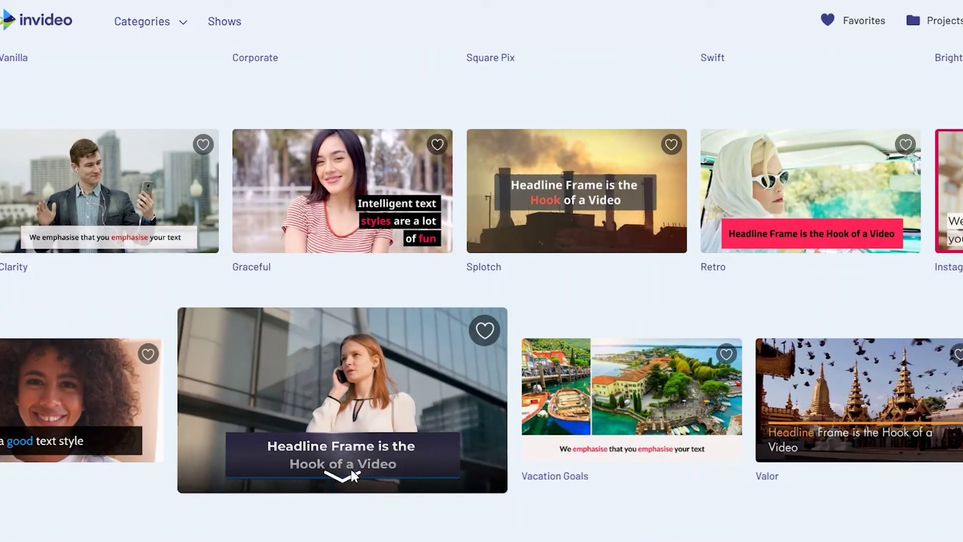
left_click(348, 476)
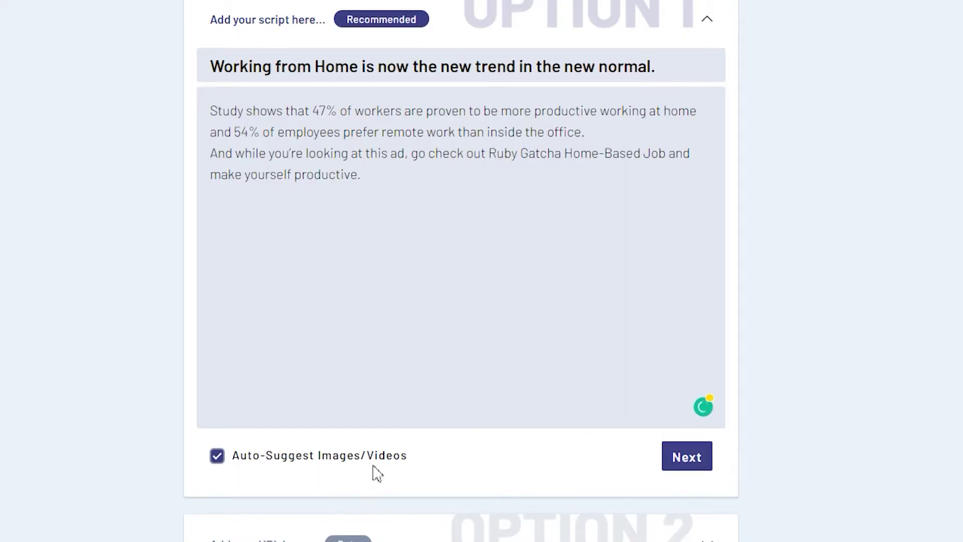
left_click(686, 457)
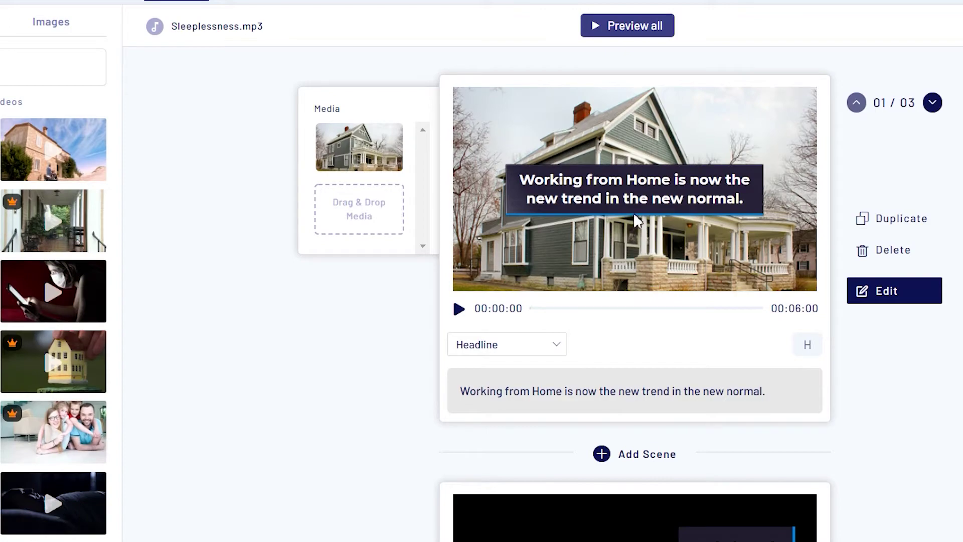
Step: Scroll through scenes 1 to 3, reviewing each scene's stock footage and text
scroll(486, 377, "down", 5)
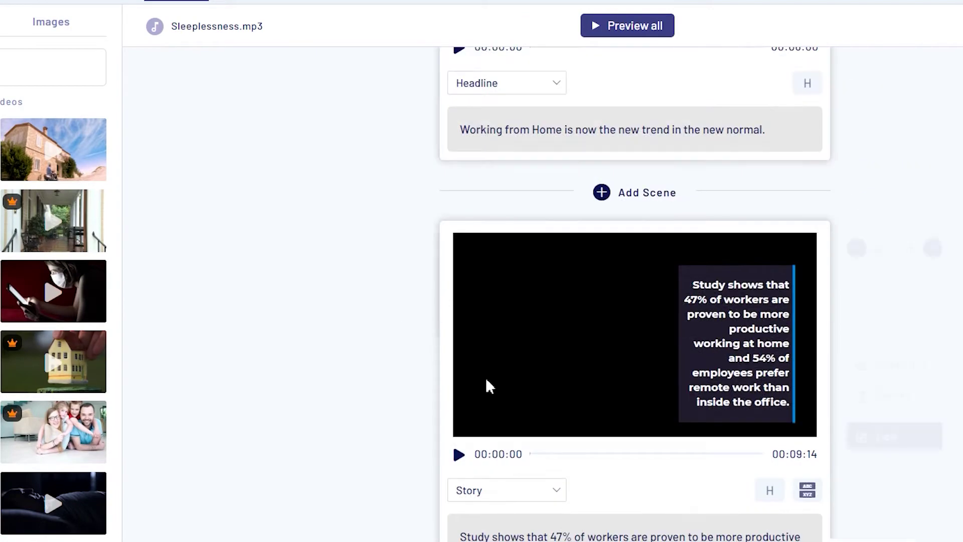
scroll(516, 378, "down", 10)
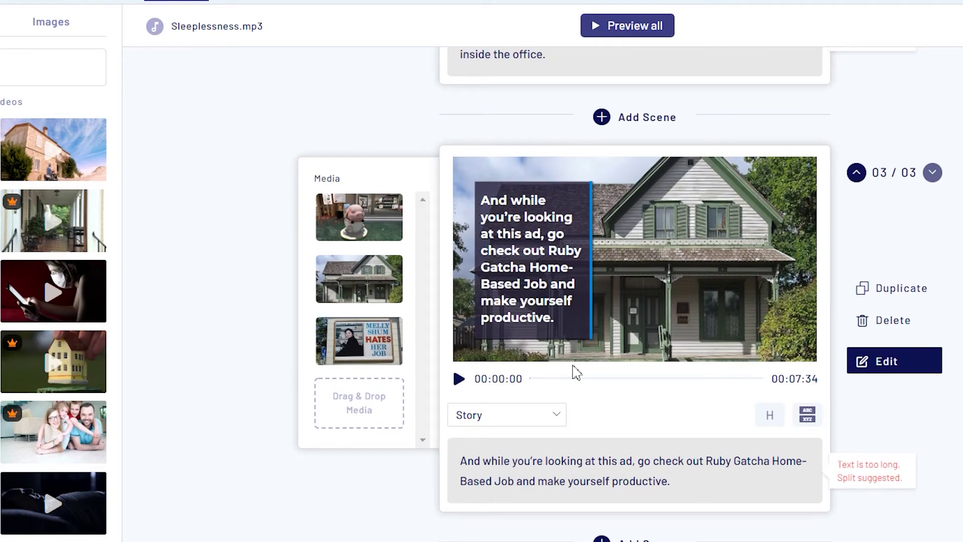
scroll(573, 371, "up", 10)
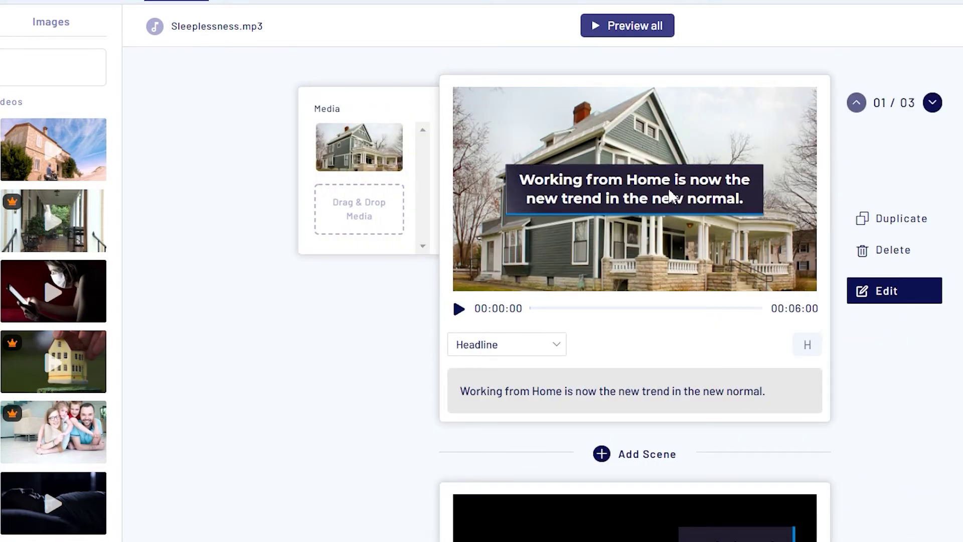
scroll(670, 192, "down", 5)
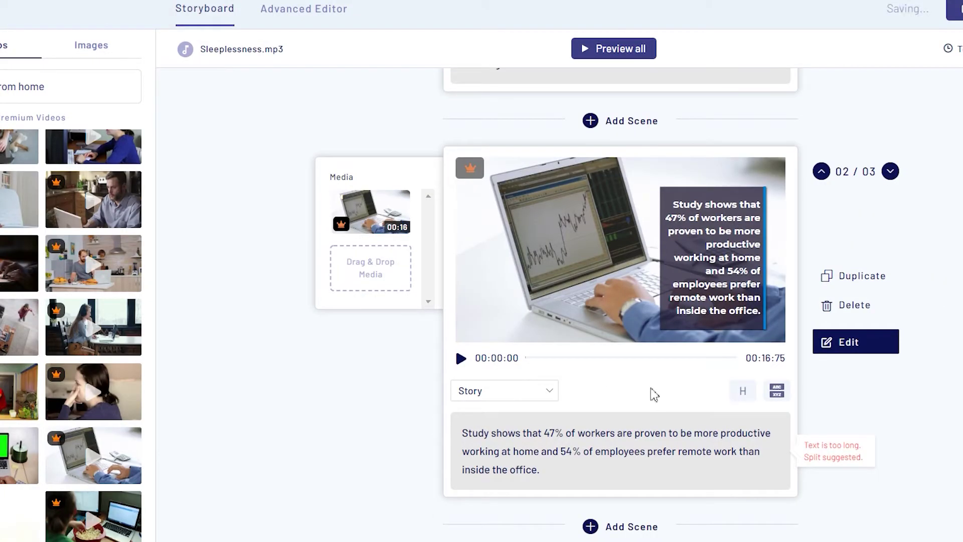
Step: Add an empty scene, split scene 2's statistics text into two parts, and preview it
scroll(657, 381, "down", 2)
left_click(590, 448)
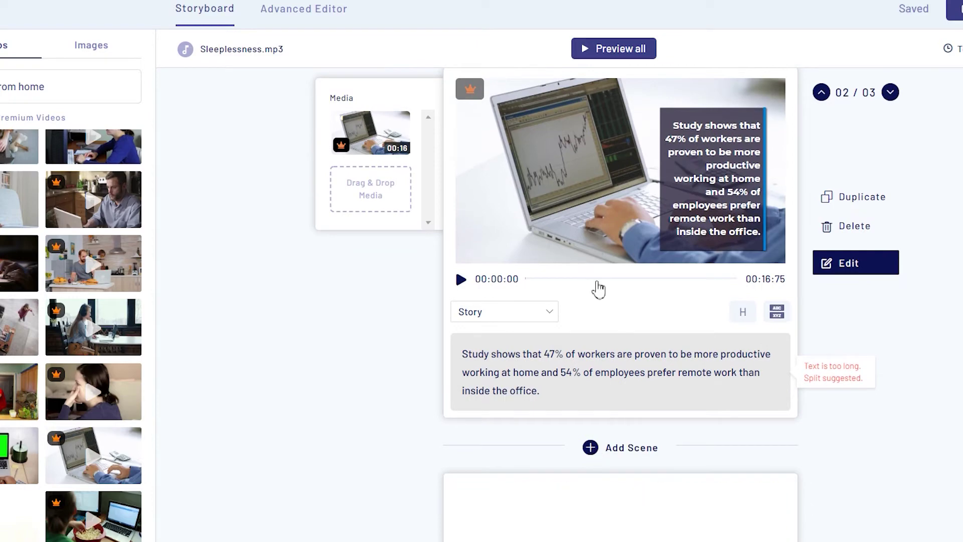
scroll(687, 243, "up", 5)
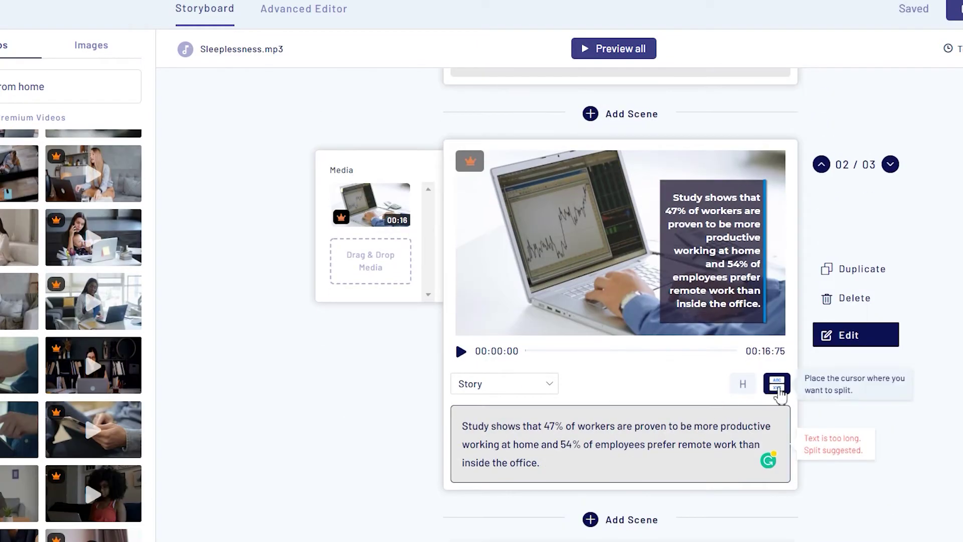
left_click(777, 385)
left_click(619, 337)
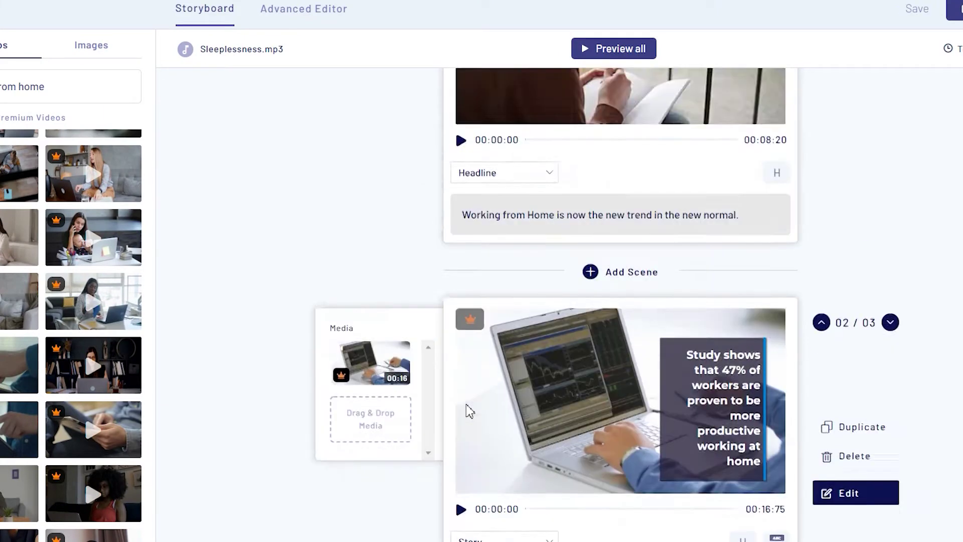
scroll(586, 429, "down", 5)
scroll(613, 430, "up", 3)
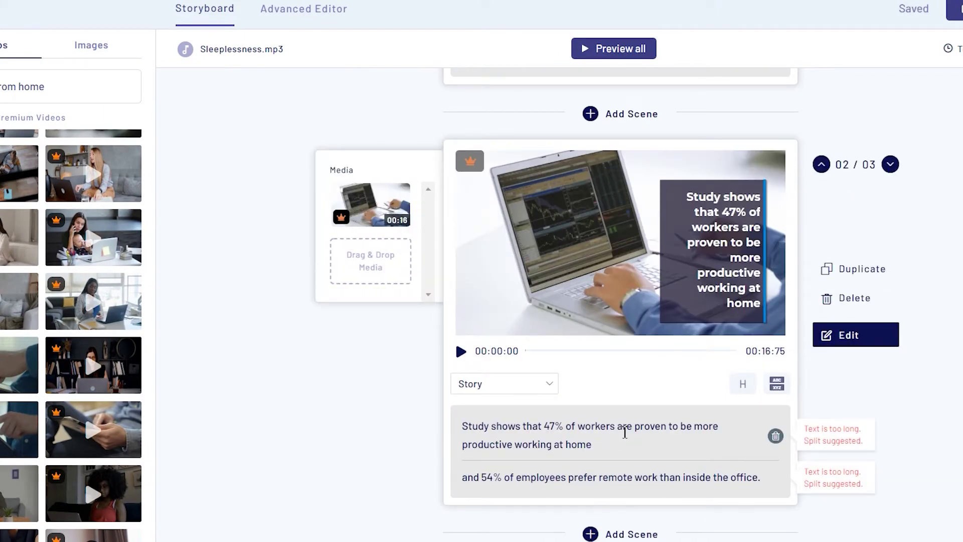
left_click(460, 351)
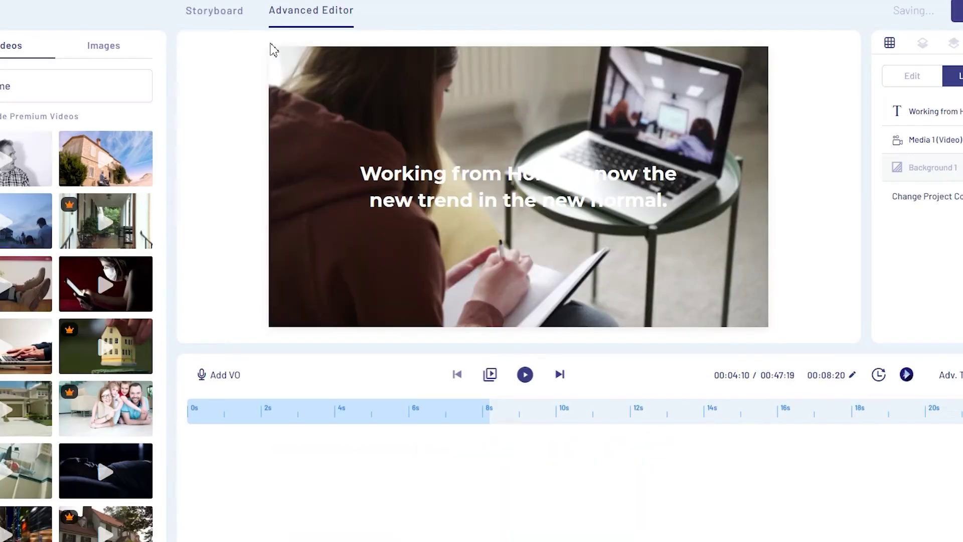
Step: On the timeline, select the first scene's clip, then scene 2's Media 1 and Media 2 layers
left_click(474, 442)
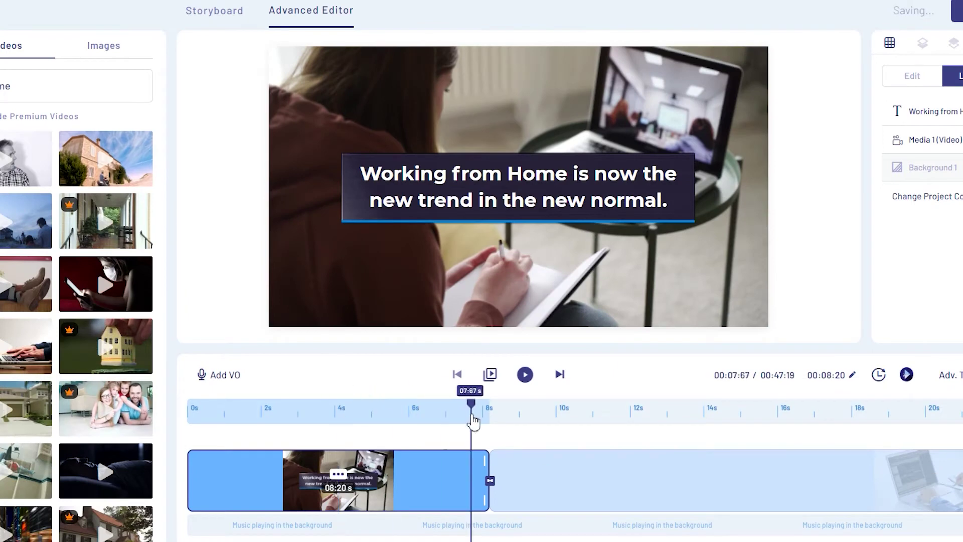
left_click(431, 479)
left_click(441, 416)
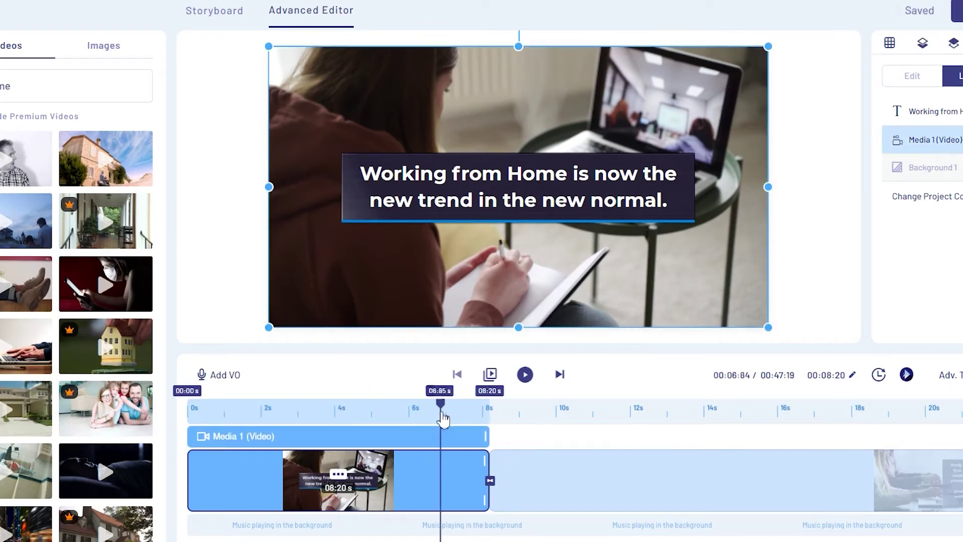
left_click(447, 414)
left_click(522, 500)
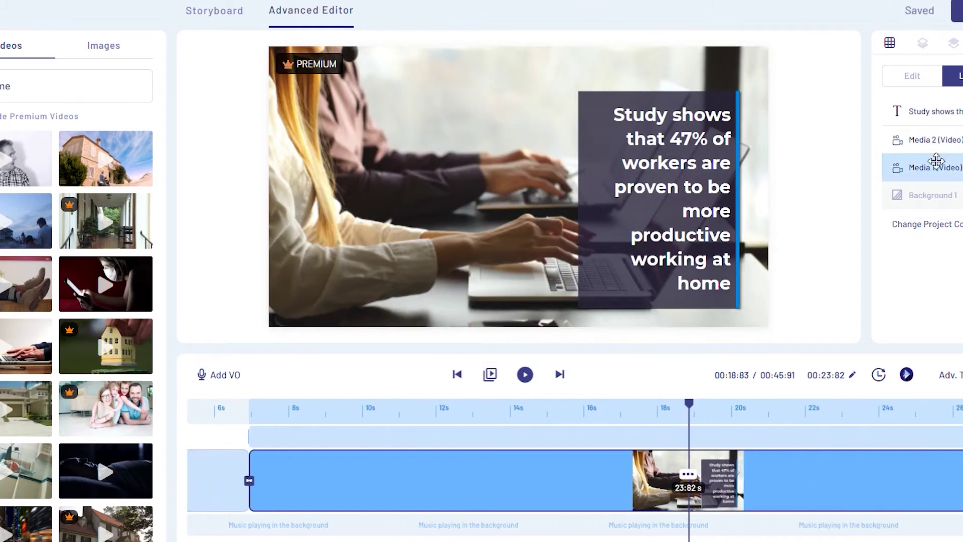
left_click(934, 167)
left_click_drag(863, 436, 867, 436)
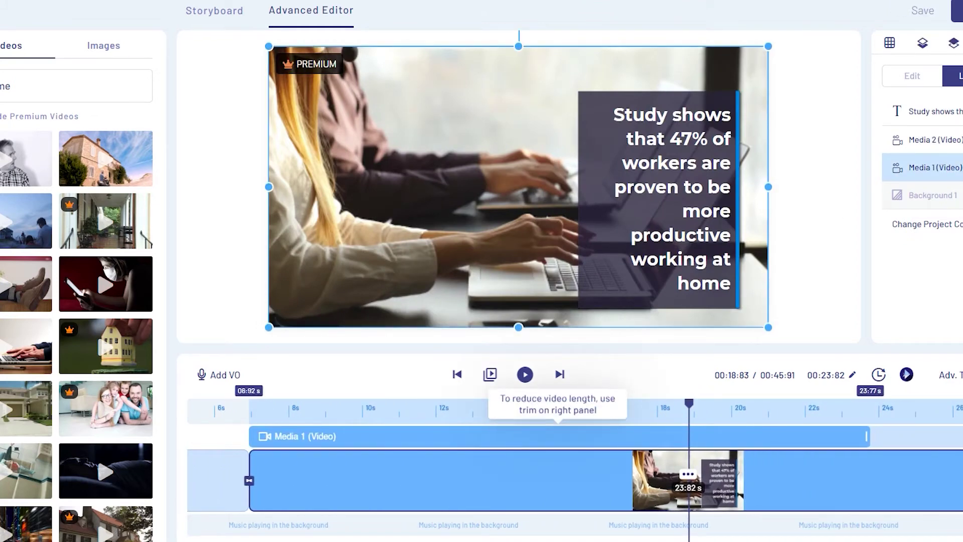
left_click(934, 139)
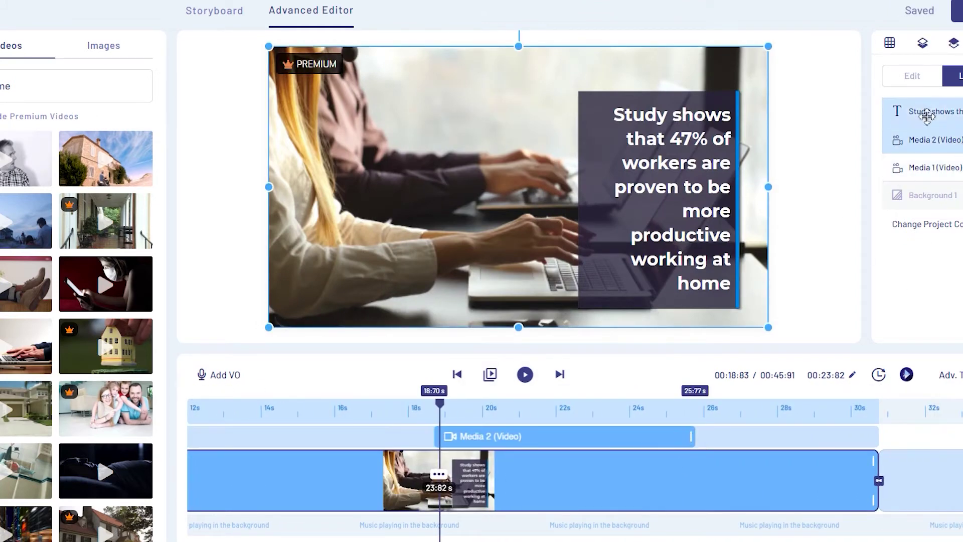
Step: Trim scene 2 to 19.41 s and slide its Media 2 clip later to end with it
left_click(724, 429)
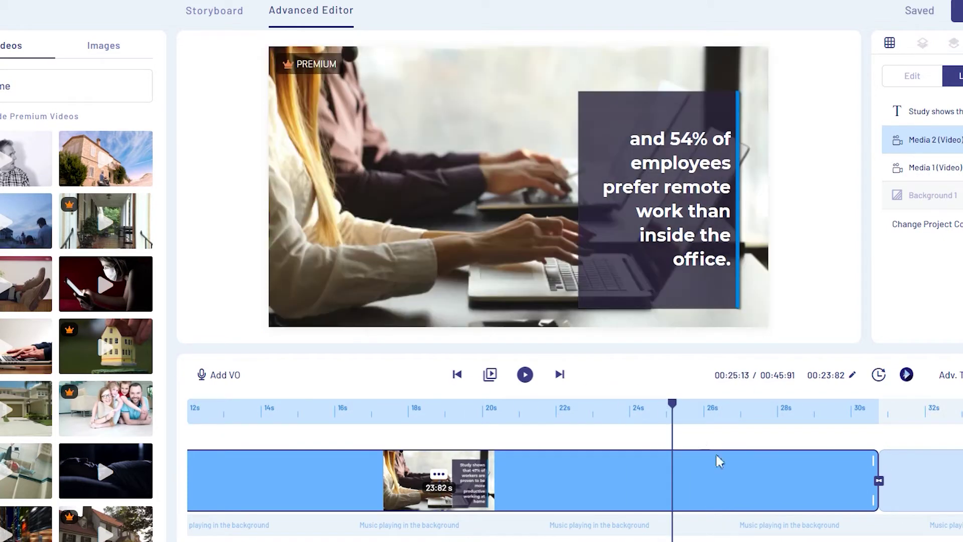
left_click_drag(878, 480, 715, 480)
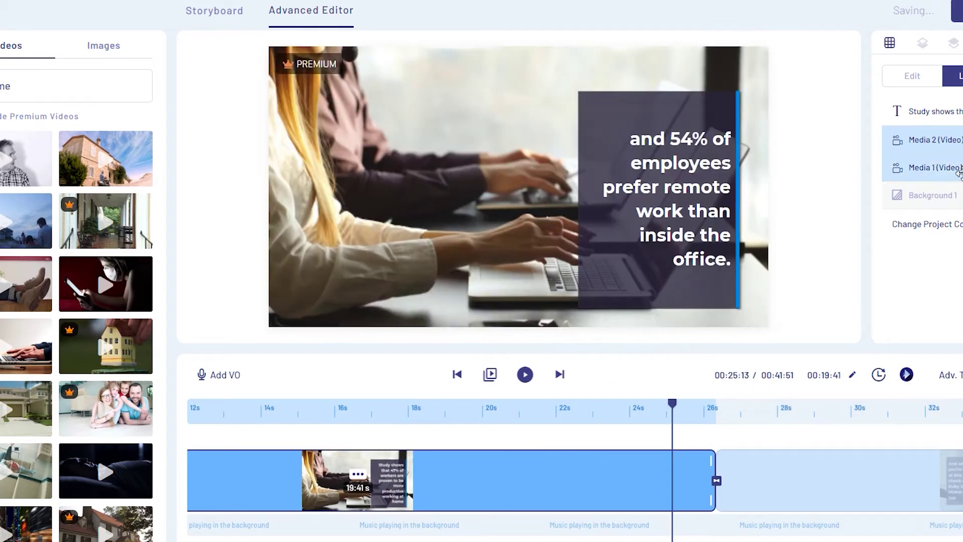
left_click(565, 416)
left_click_drag(567, 431, 654, 428)
left_click(674, 420)
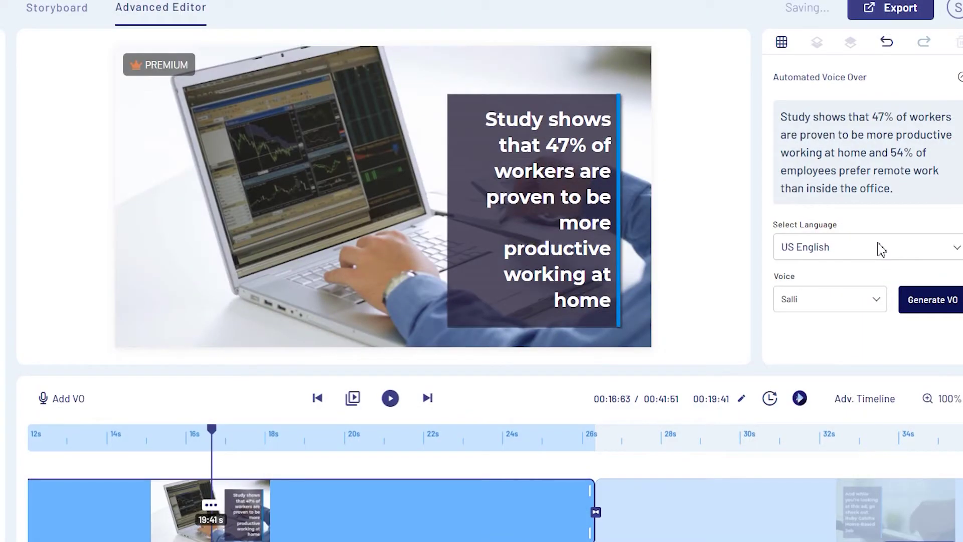
Step: Set the voice-over language to US English
left_click(877, 245)
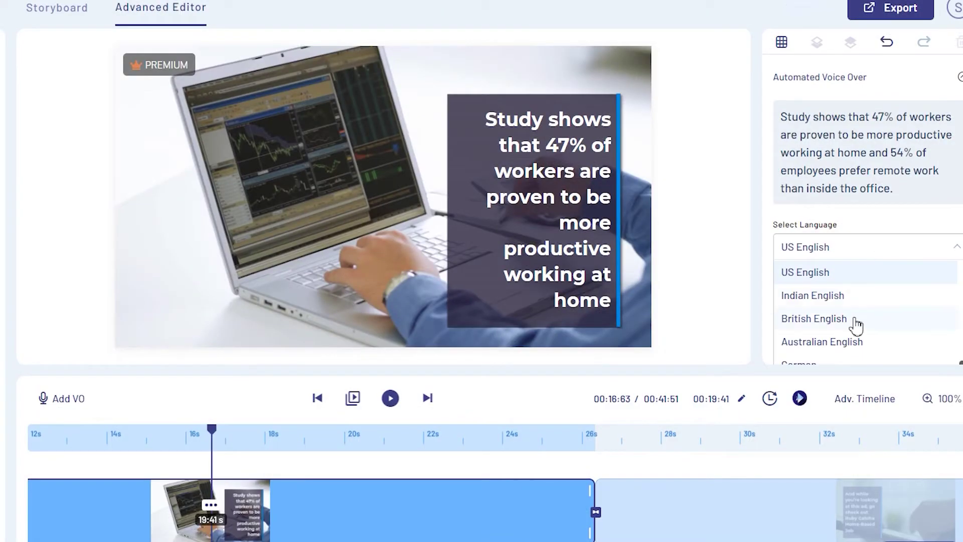
scroll(865, 306, "down", 4)
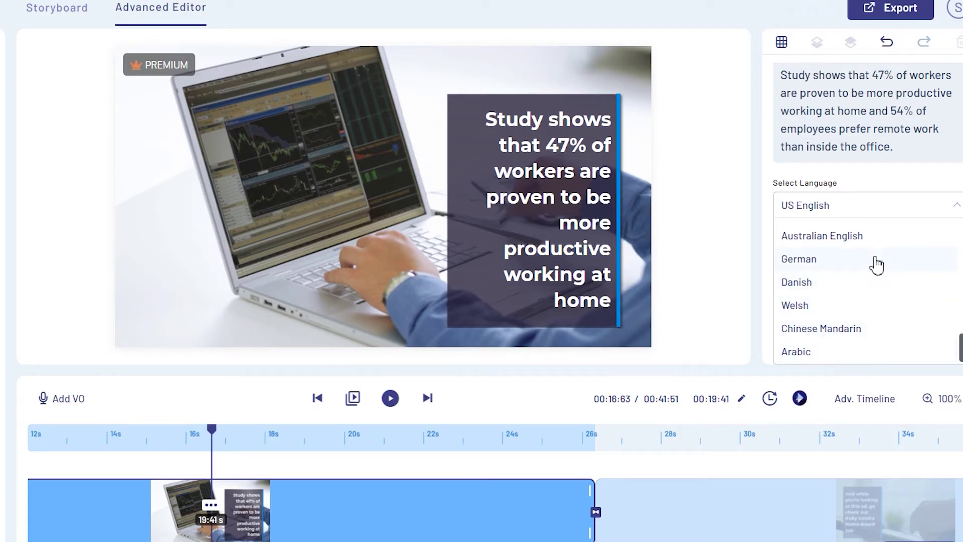
scroll(873, 247, "up", 2)
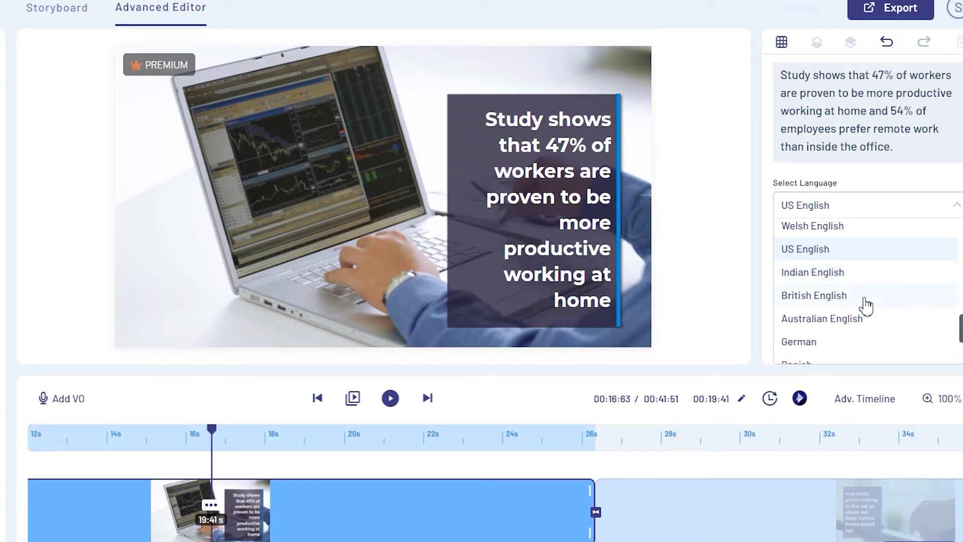
scroll(851, 264, "down", 5)
scroll(857, 326, "up", 2)
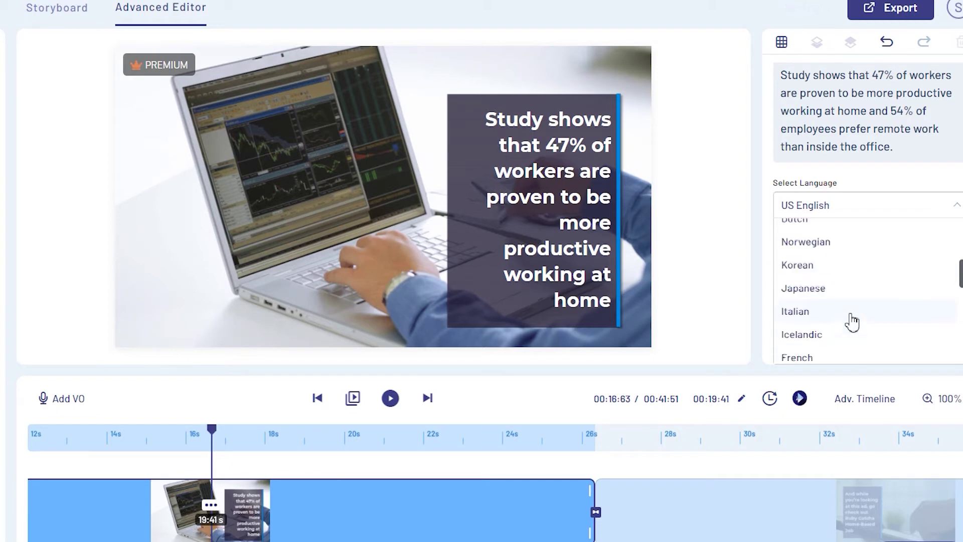
scroll(866, 301, "up", 3)
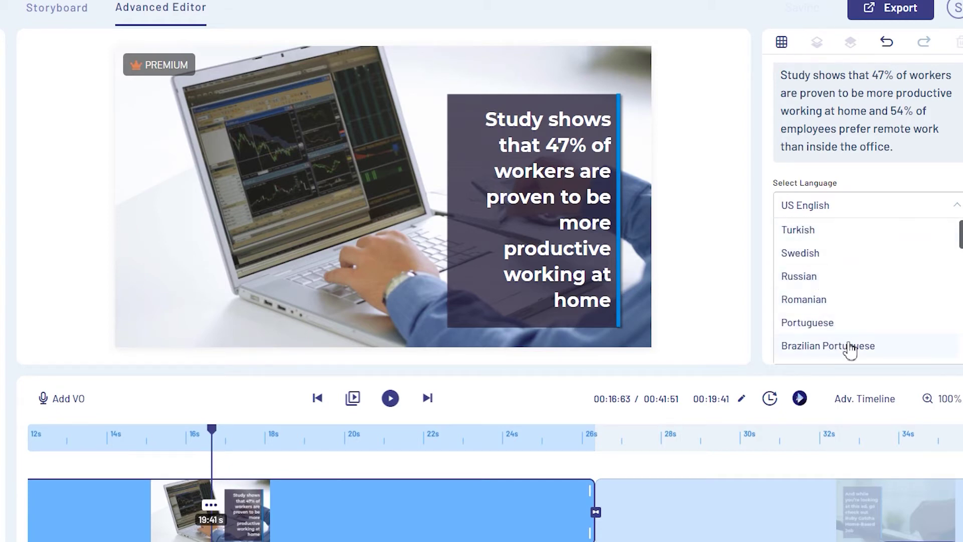
scroll(850, 343, "down", 2)
scroll(851, 343, "down", 8)
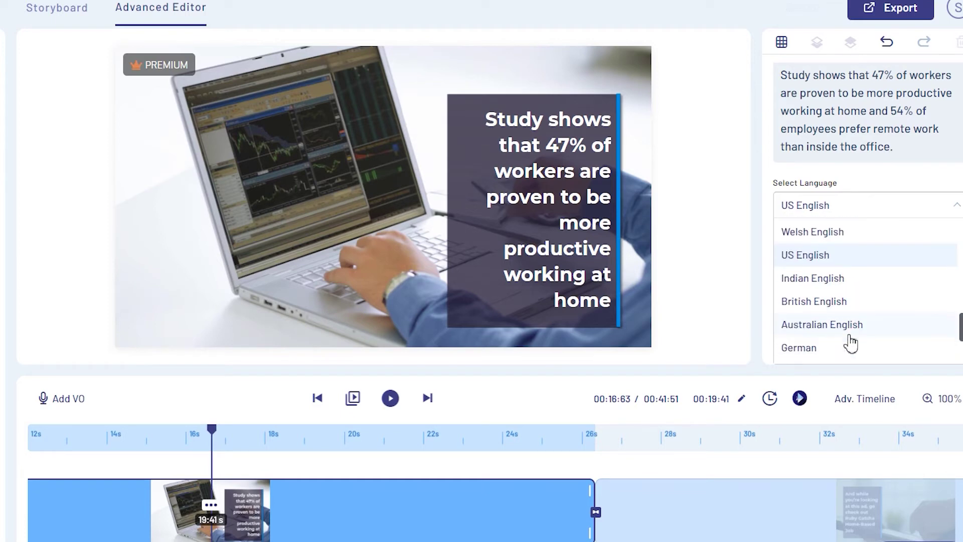
scroll(851, 339, "up", 3)
scroll(837, 306, "down", 2)
left_click(823, 256)
Step: Choose the Kendra voice and generate the AI voice-over for scene 2
left_click(826, 307)
scroll(818, 303, "down", 2)
scroll(834, 351, "down", 3)
left_click(867, 270)
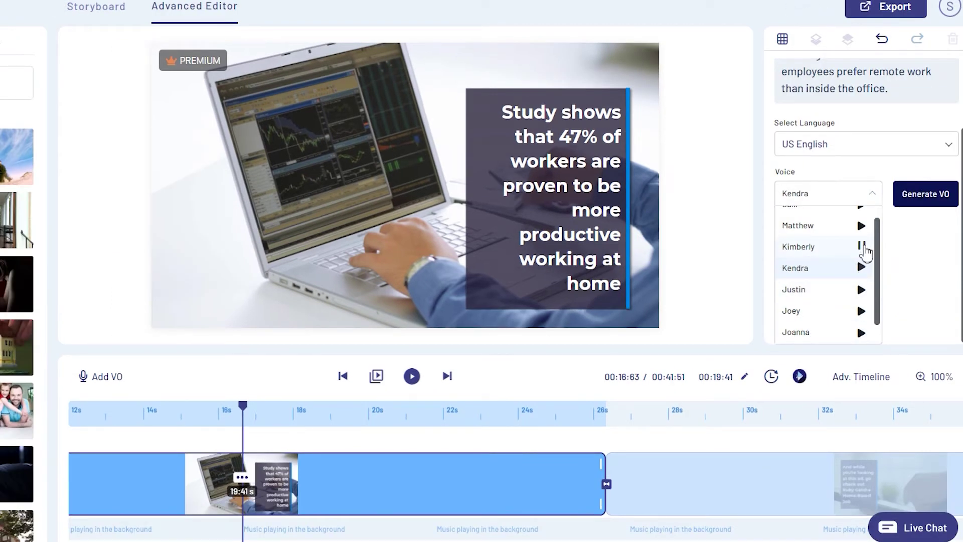
left_click(929, 261)
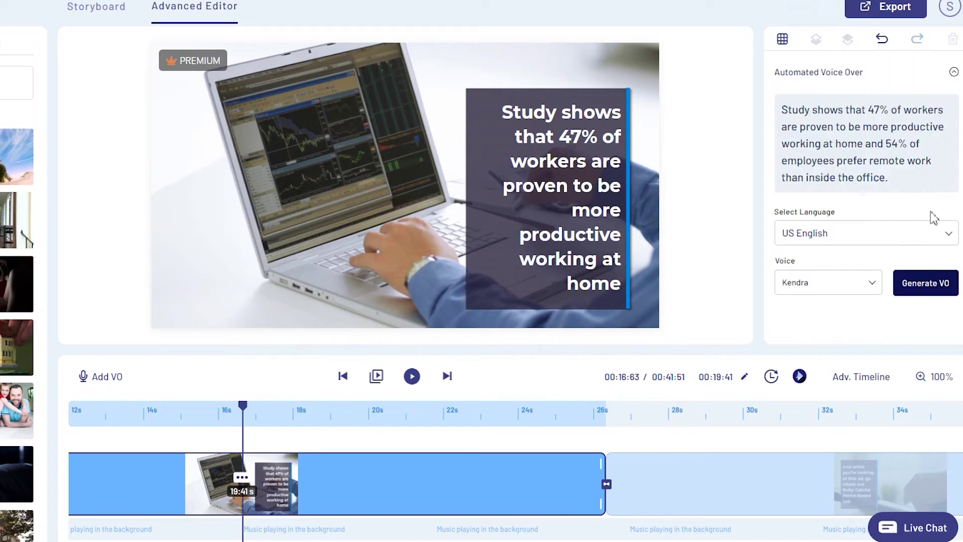
left_click(925, 286)
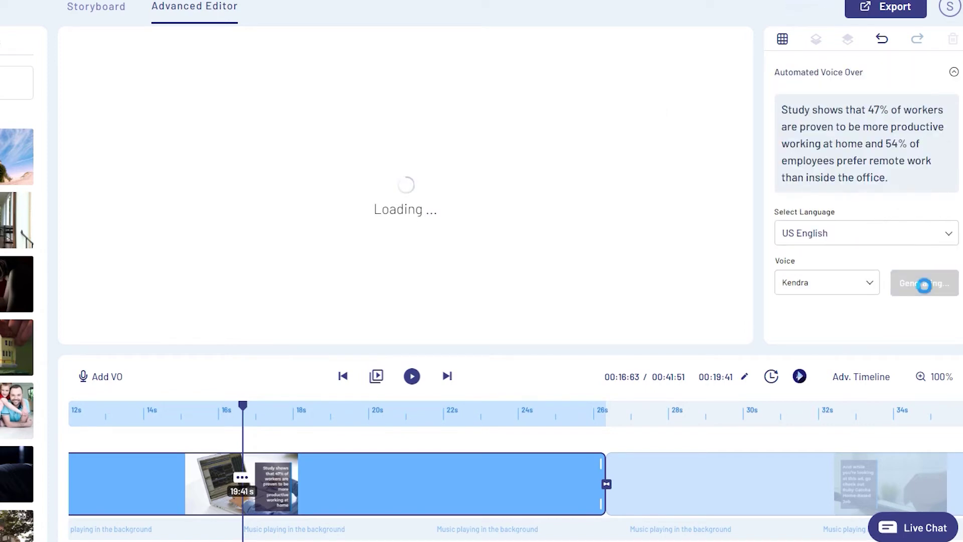